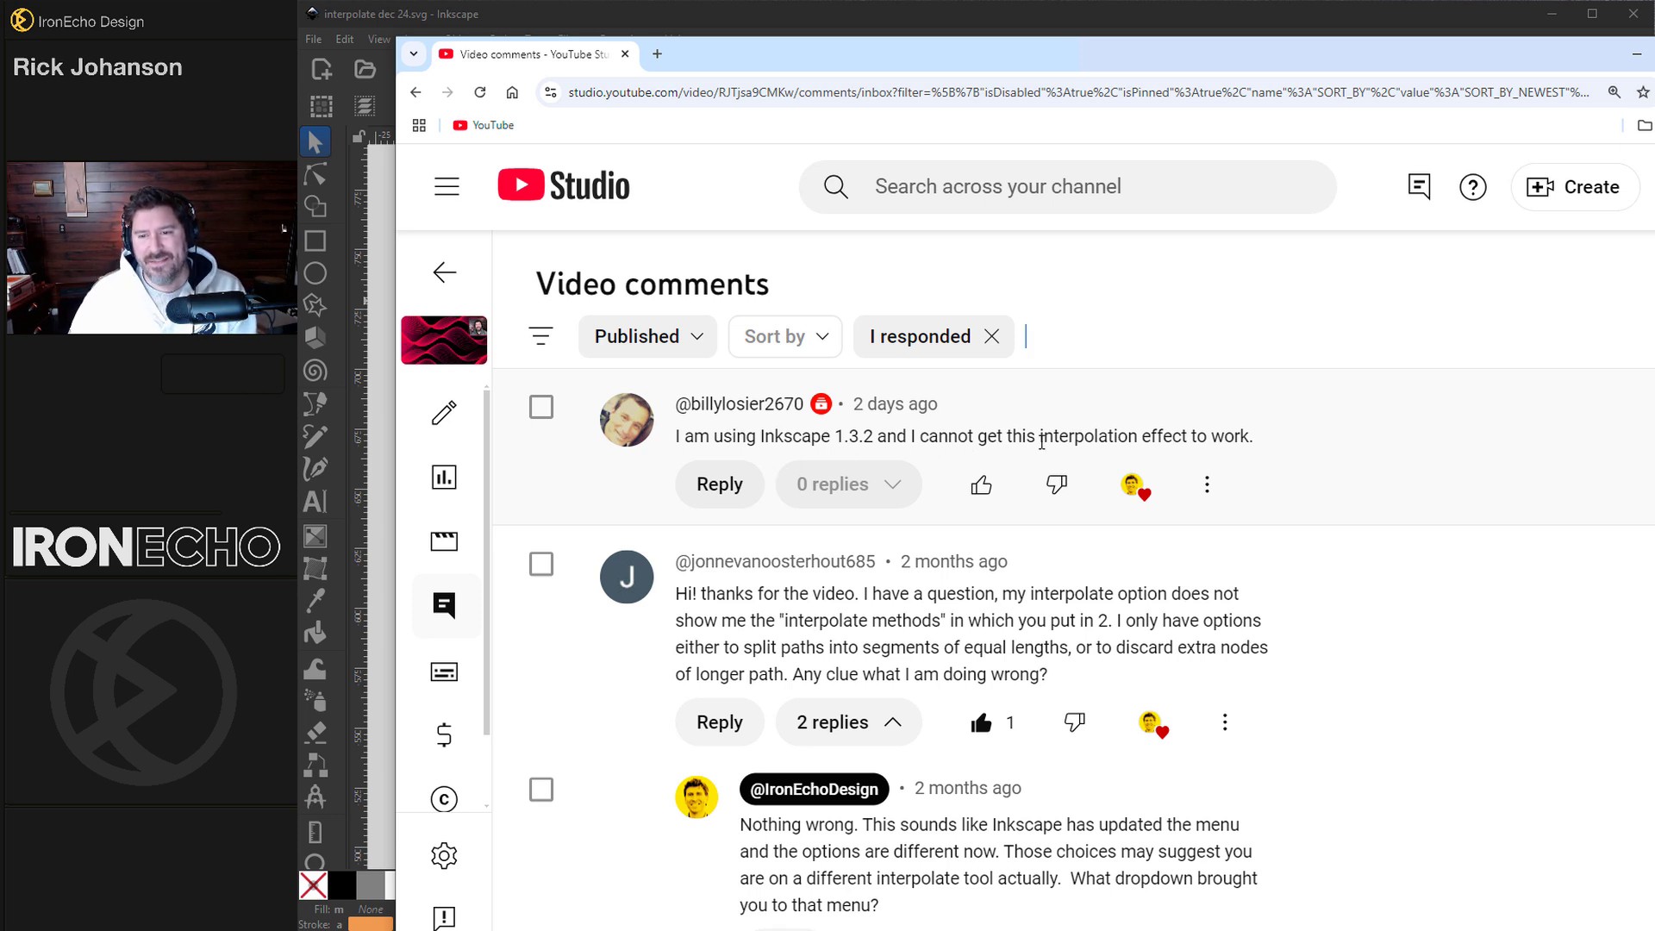
Reply to the first comment with 'I will make a quick update video on this right now!'
click(720, 483)
text(I will make a quick update video on this right now)
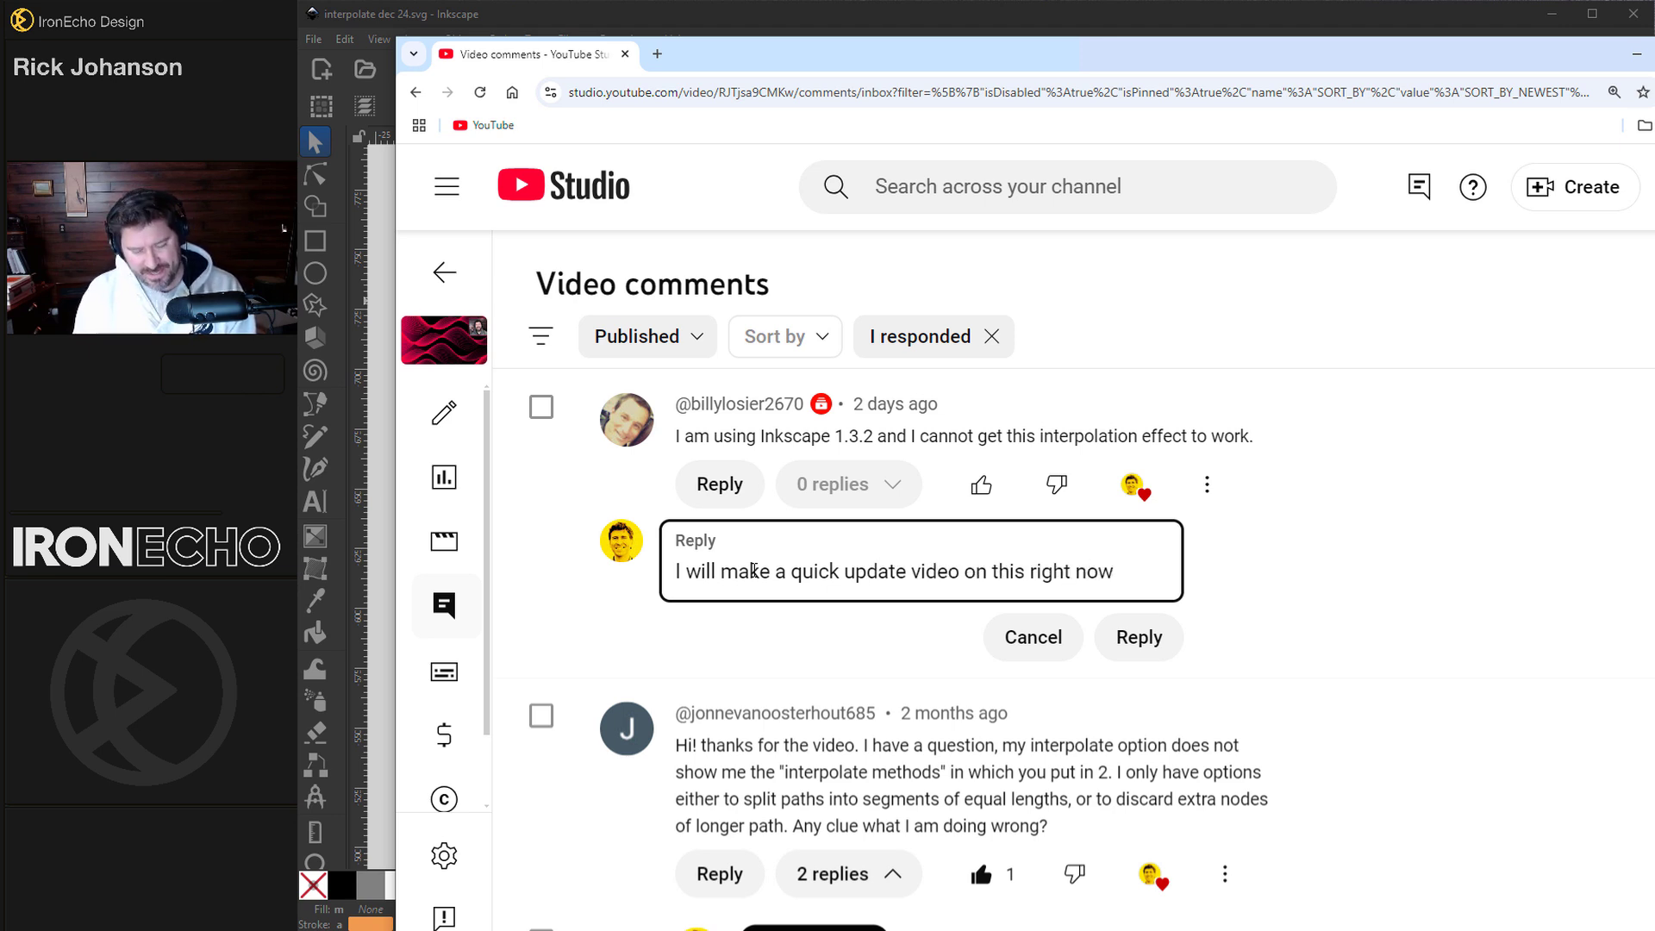
text(!)
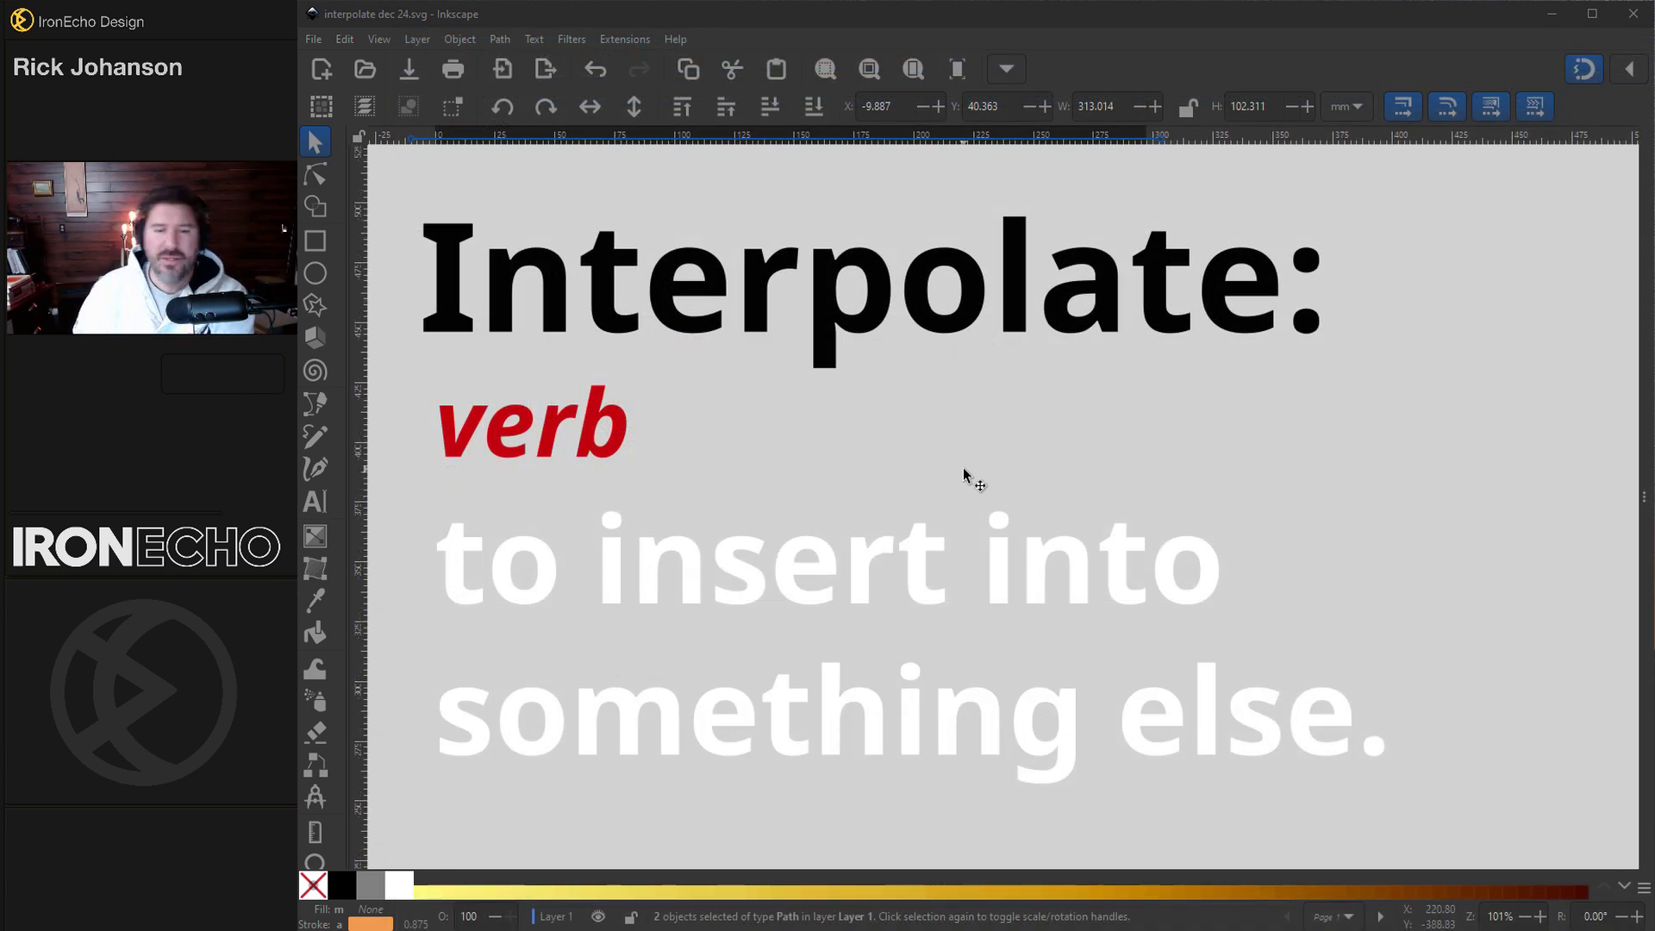
scroll(964, 467, down, 10)
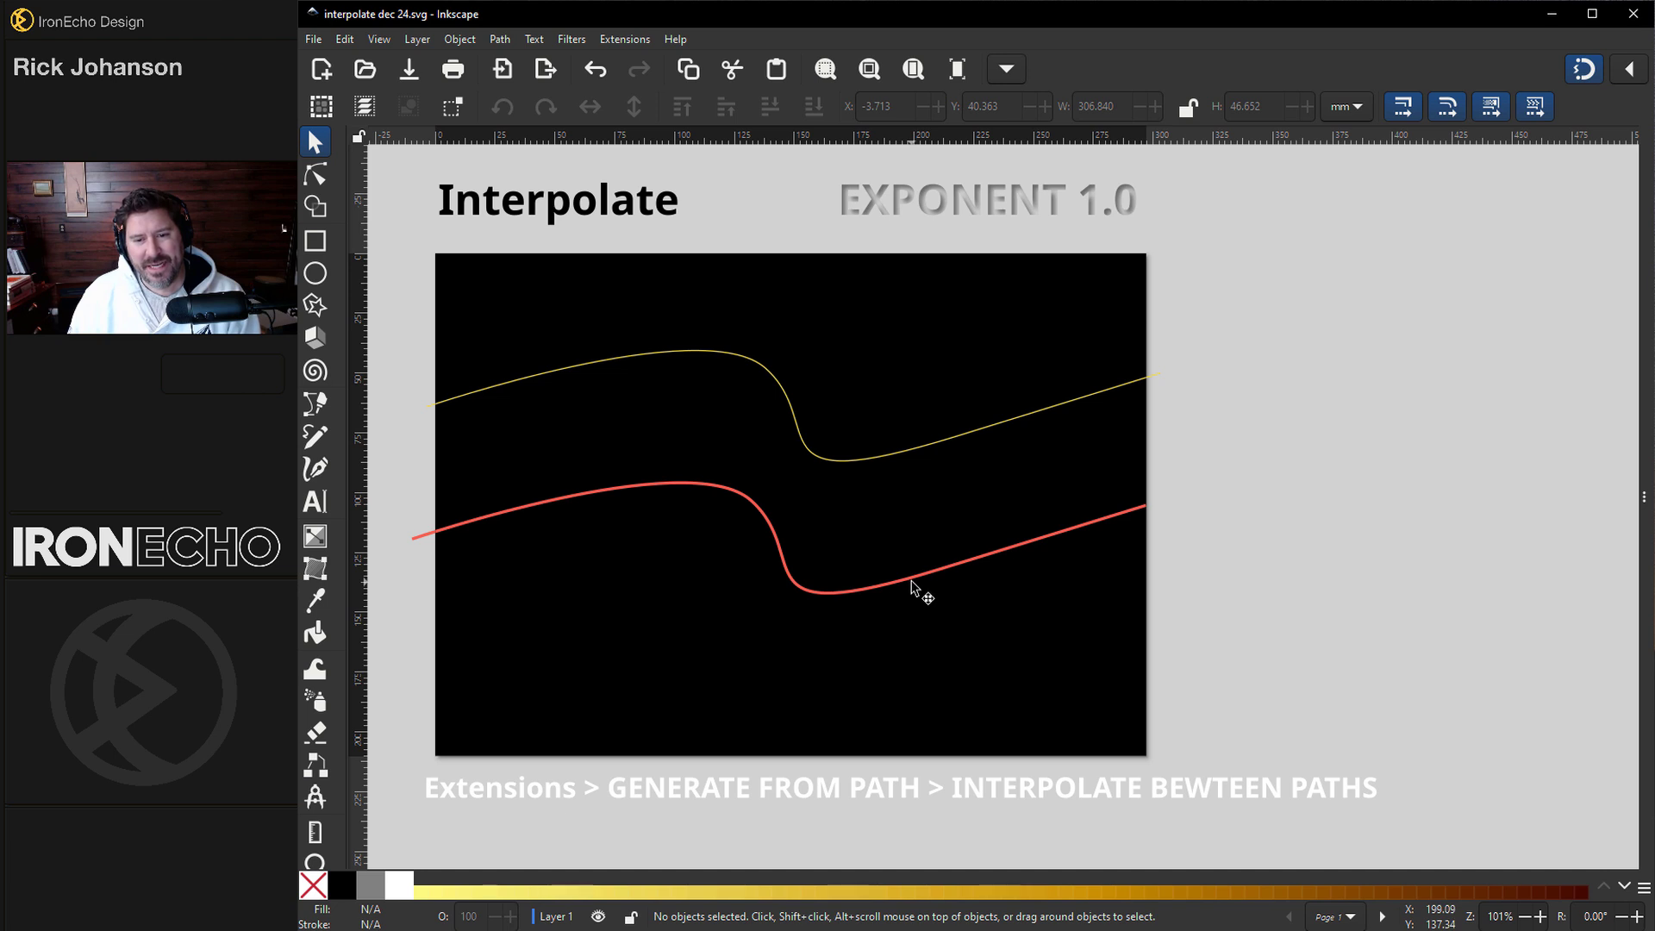
Select the red and yellow curves, open Interpolate Between Paths, and move the dialog beside them
click(912, 586)
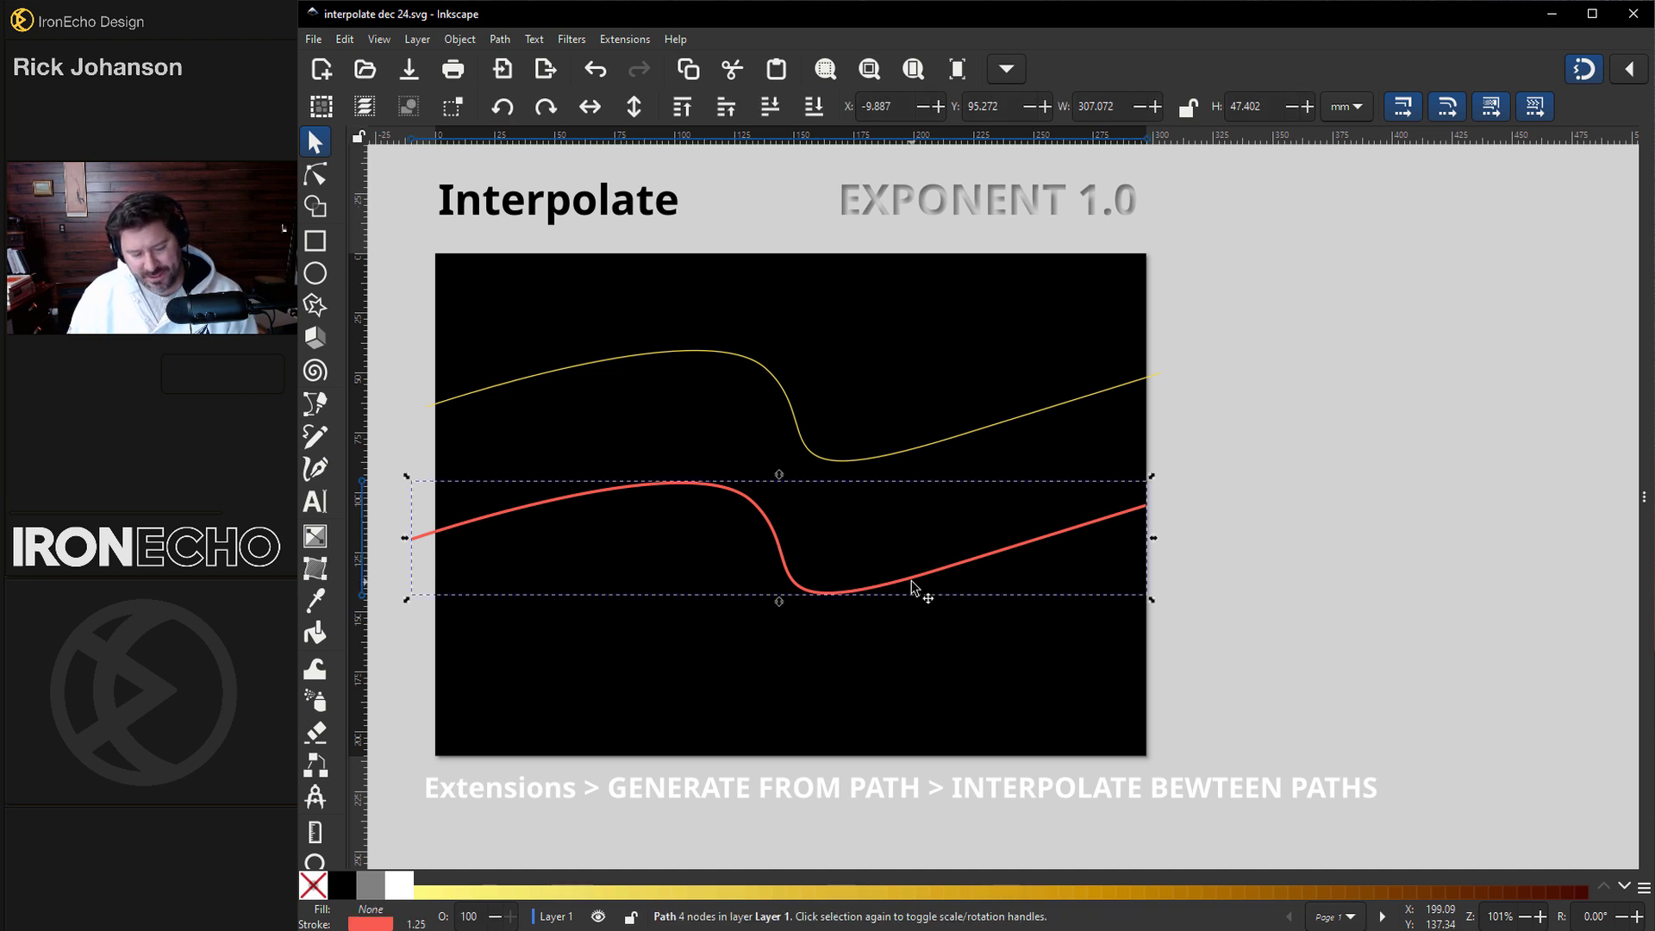
shift+click(905, 459)
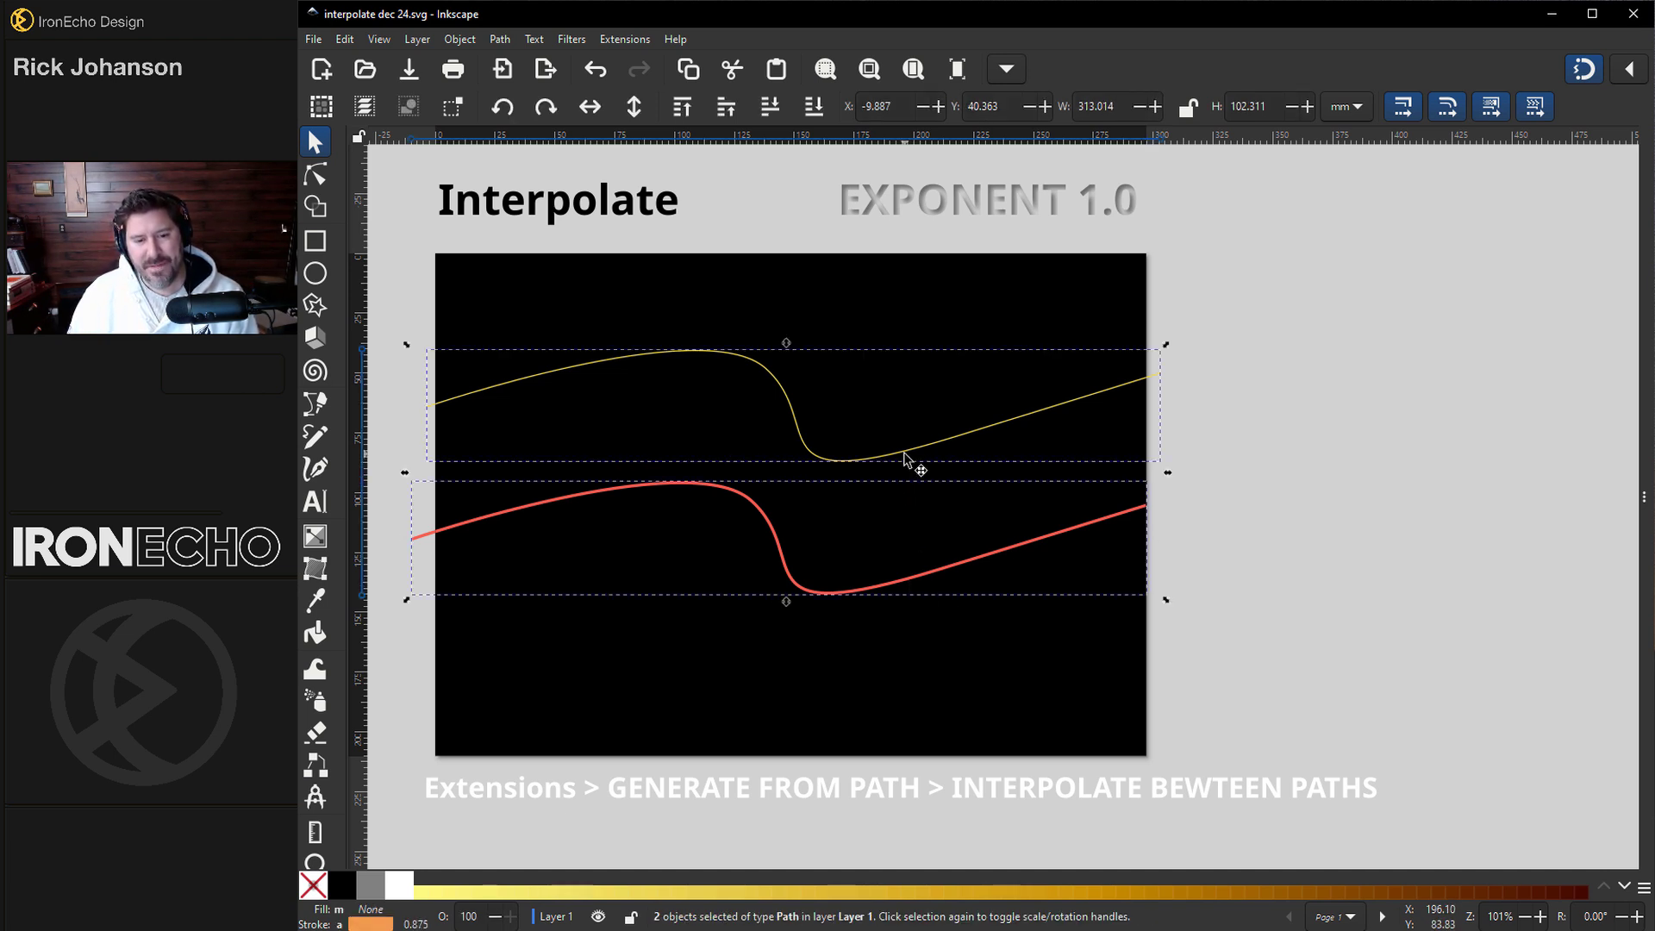
click(629, 38)
mouse_move(738, 241)
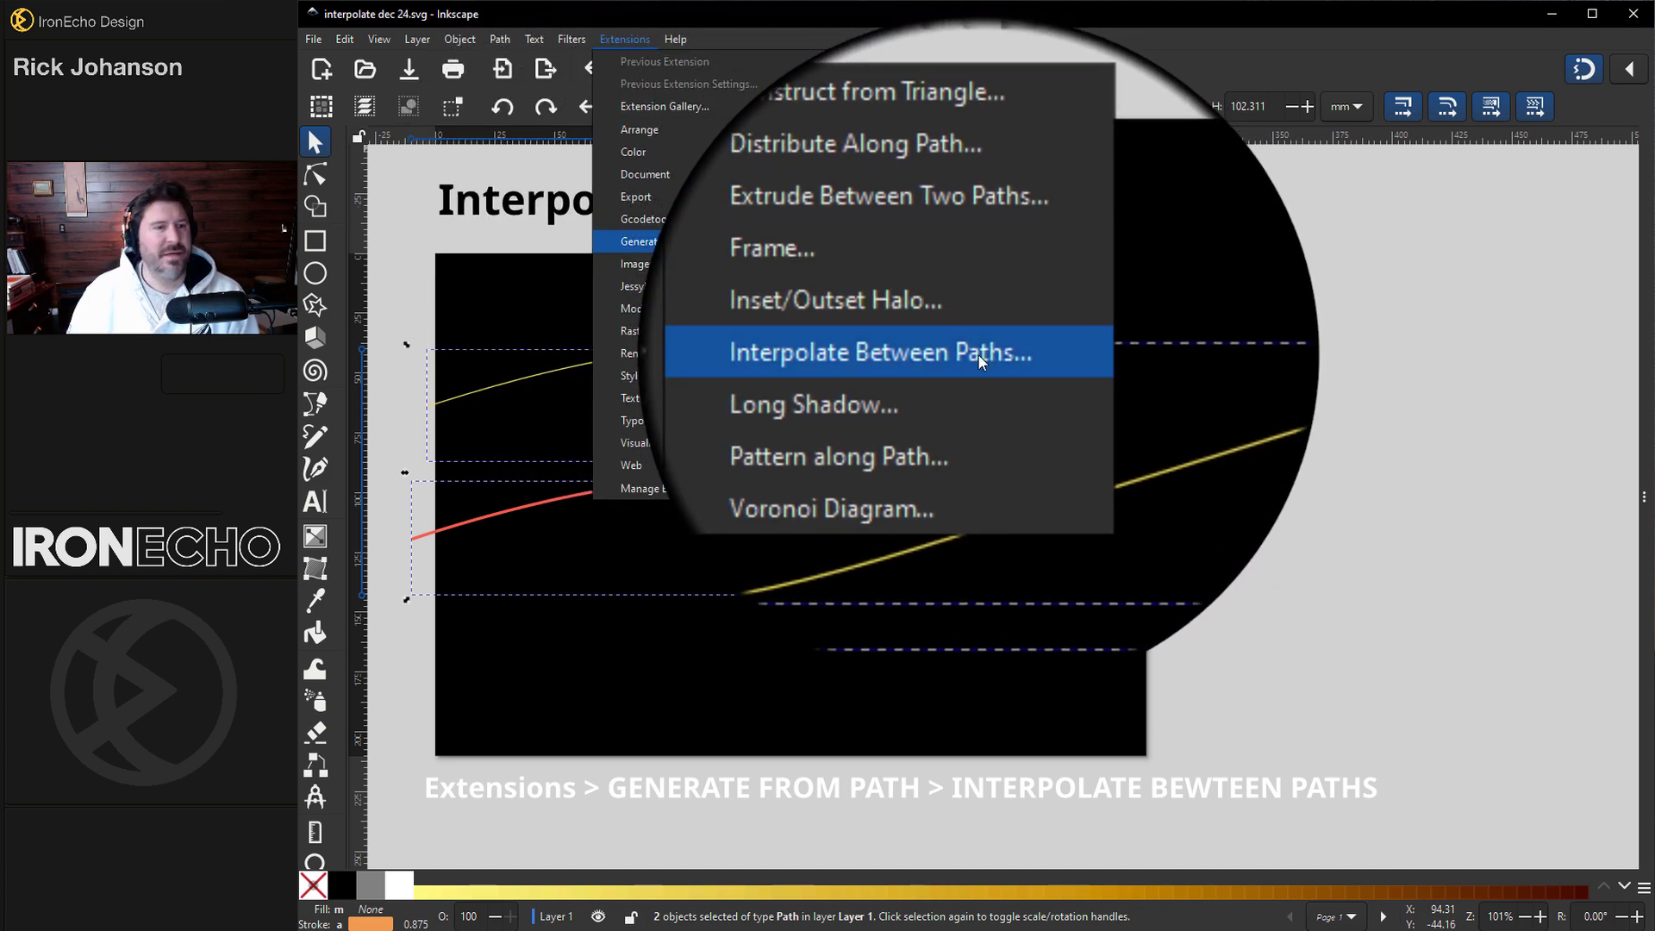
click(977, 354)
drag(1124, 211, 1374, 338)
drag(1302, 366, 1381, 314)
Toggle live preview of the 5 interpolated lines on, off and on, then dismiss without applying
click(1213, 514)
click(1212, 512)
click(1212, 514)
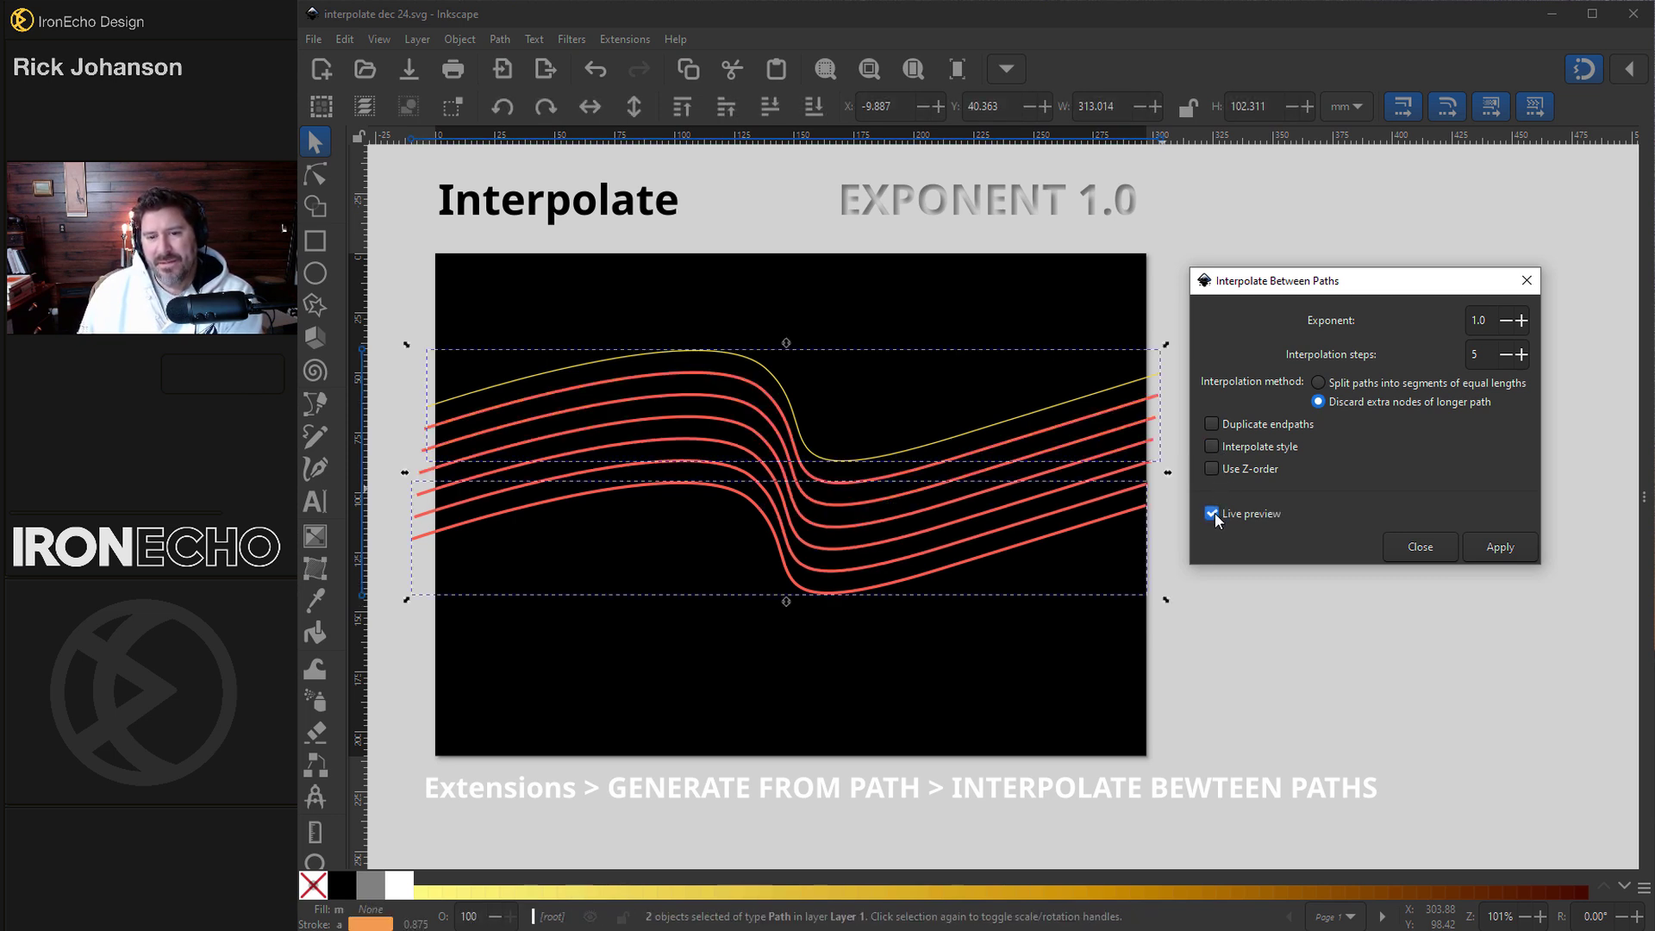
key(Escape)
Reselect the red and yellow curves and reopen Interpolate Between Paths to the right of the page
click(1009, 551)
shift+click(979, 438)
click(625, 38)
mouse_move(683, 243)
click(917, 353)
drag(332, 177, 1212, 323)
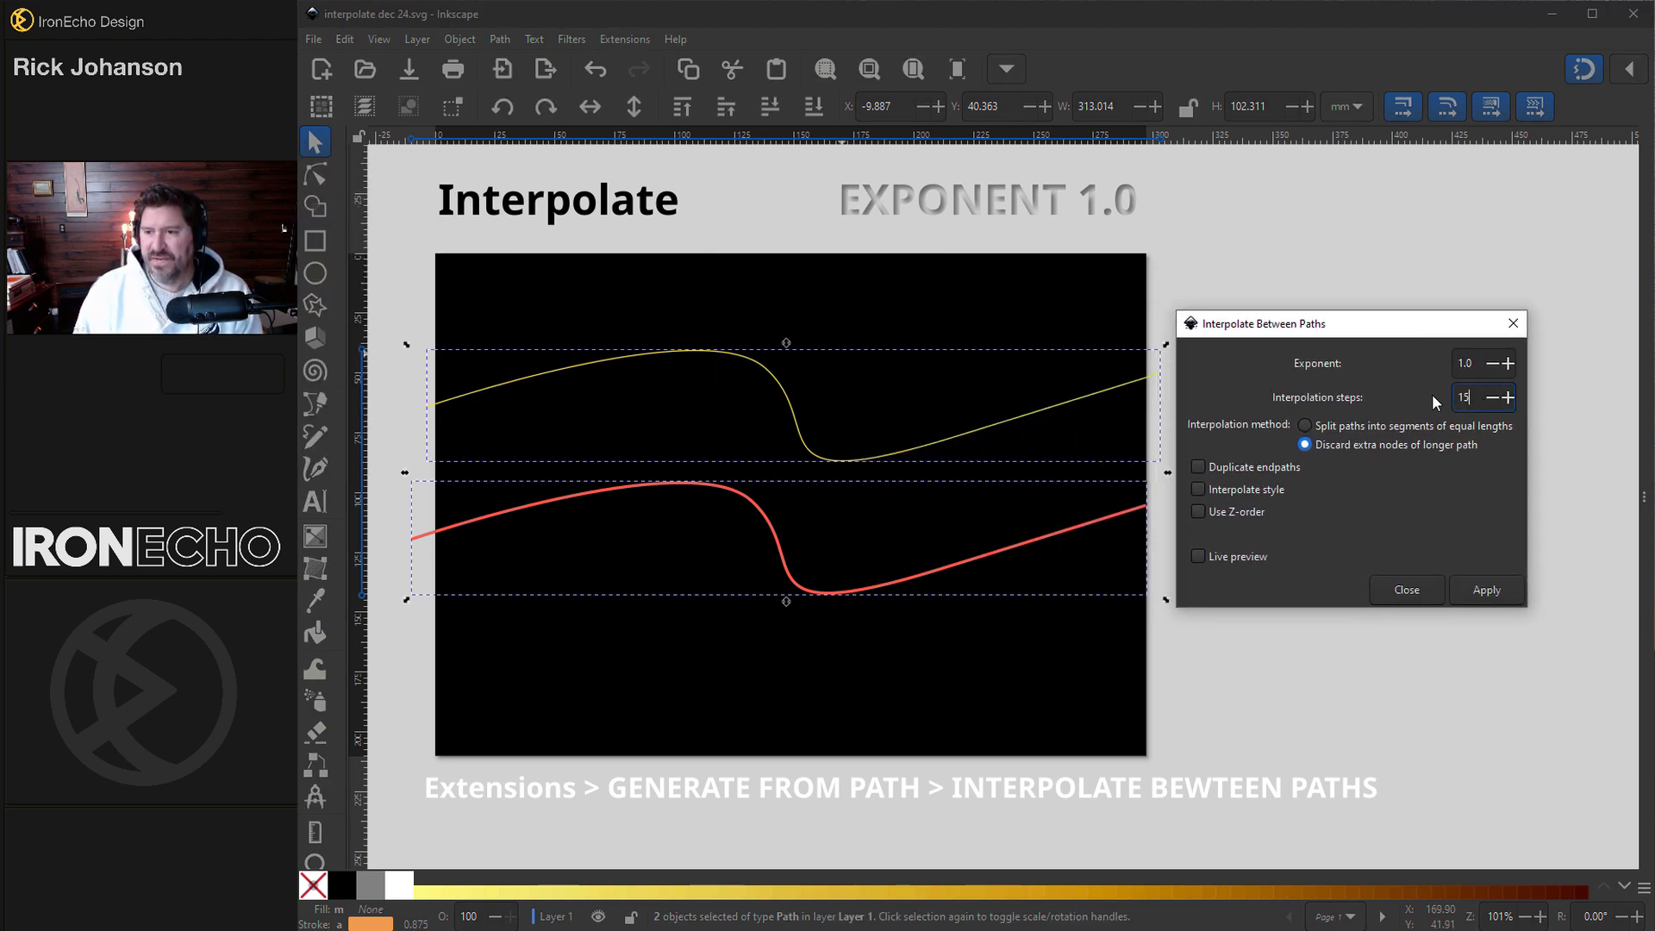
Enable Interpolate style and Live preview, apply the 15-step interpolation, close, and deselect
click(1198, 488)
click(1298, 543)
click(1488, 593)
click(1427, 589)
click(1250, 569)
scroll(968, 481, down, 10)
On the EXPONENT 1.25 page, select the red and yellow curves and open Interpolate Between Paths
scroll(945, 447, down, 5)
click(873, 692)
shift+click(873, 561)
click(624, 39)
mouse_move(688, 242)
click(940, 354)
drag(792, 234, 1216, 312)
Raise the exponent, preview the 15-line blend, and close the dialog keeping the lines
text(1)
double_click(1457, 370)
click(1206, 529)
click(1431, 562)
click(1341, 576)
On the EXPONENT 1.50 page, select the yellow and red curves and open Interpolate Between Paths
scroll(1009, 531, down, 15)
scroll(1012, 536, down, 4)
click(963, 493)
shift+click(957, 617)
click(626, 40)
mouse_move(708, 247)
click(925, 354)
drag(393, 238, 1465, 269)
Set exponent 1.5 and 20 steps, preview the blend, and close the dialog keeping it
double_click(1437, 343)
scroll(1068, 468, up, 10)
scroll(941, 473, down, 10)
click(1173, 500)
click(1174, 500)
click(1174, 500)
click(1383, 534)
click(1230, 599)
scroll(686, 509, down, 10)
Move the media player window out of the way of the canvas
scroll(1088, 339, down, 1)
click(1282, 169)
drag(1282, 170, 1030, 170)
drag(1275, 163, 1654, 163)
Lower the yellow wave curve on the page and zoom in
drag(717, 432, 690, 384)
scroll(703, 466, up, 2)
scroll(700, 425, up, 2)
Add the red wave to the selection and apply Interpolate Between Paths between the two waves
shift+click(614, 437)
click(624, 39)
mouse_move(770, 245)
click(926, 354)
drag(1068, 281, 1378, 483)
click(1456, 733)
Close the interpolation dialog and zoom out to view both wave bundles on the page
click(1383, 735)
scroll(1100, 609, down, 2)
scroll(1095, 606, up, 1)
scroll(1091, 603, down, 1)
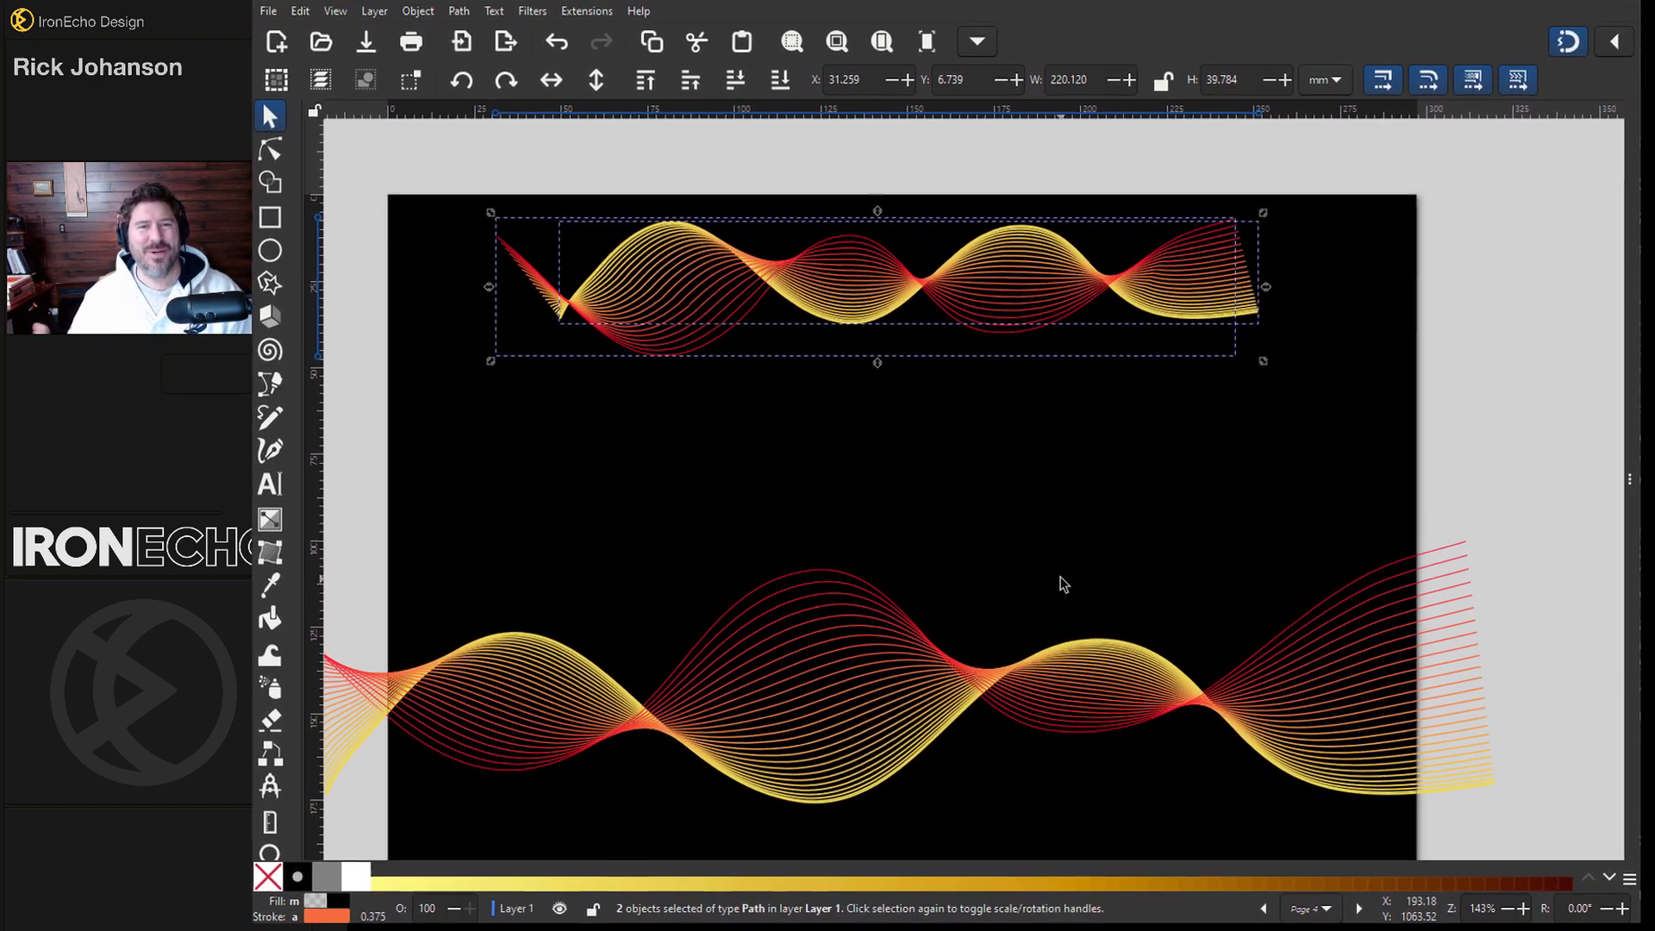